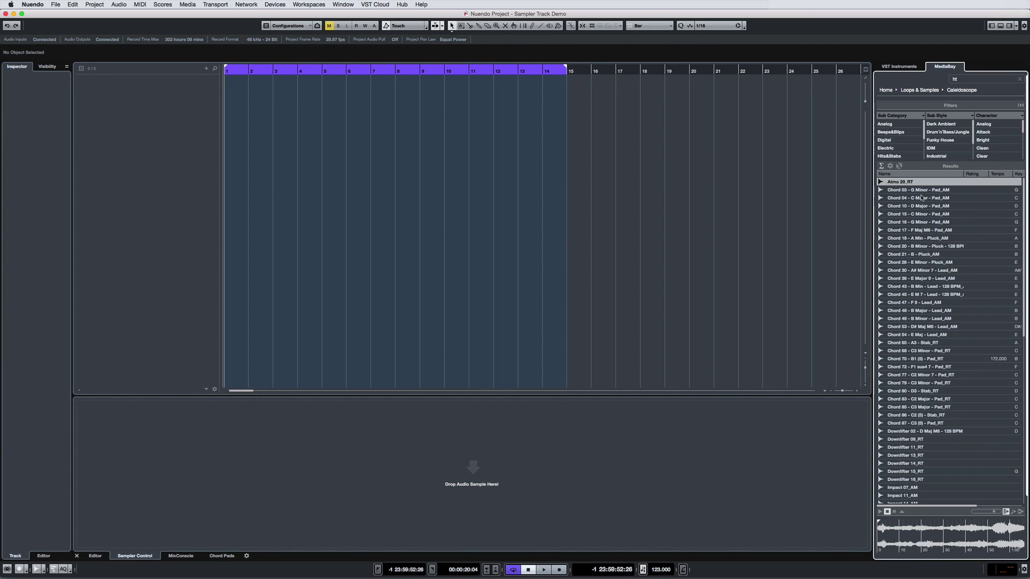
Drag Atmo 29_RT onto Sampler Control to create a Sampler Track, then start recording
left_click_drag(899, 182, 277, 466)
key("KP_Multiply")
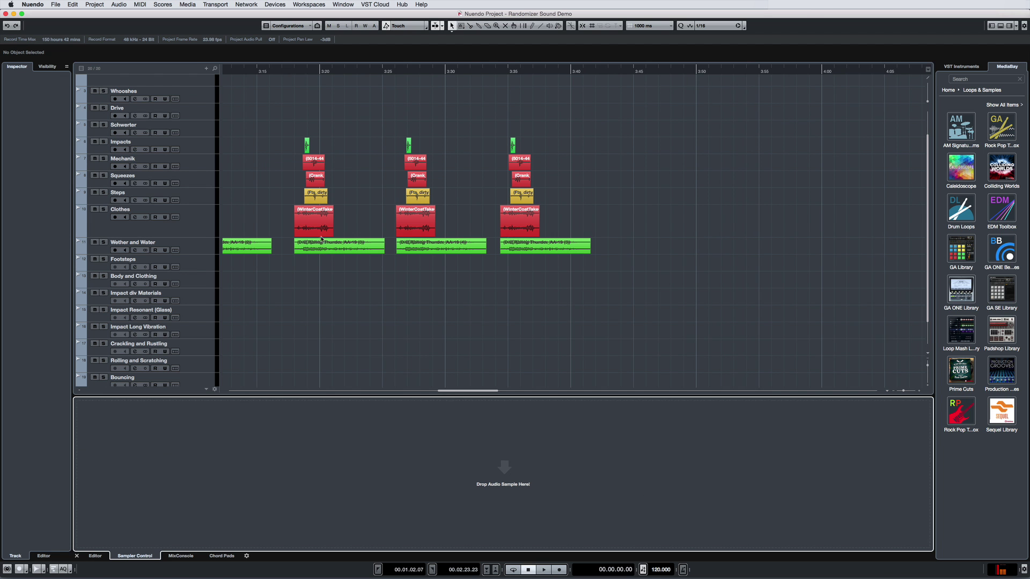
Load the WinterCoatTakeOff event, then the Caleidoscope Chord 30 sample, into the sampler
left_click(321, 229)
left_click_drag(319, 222, 329, 454)
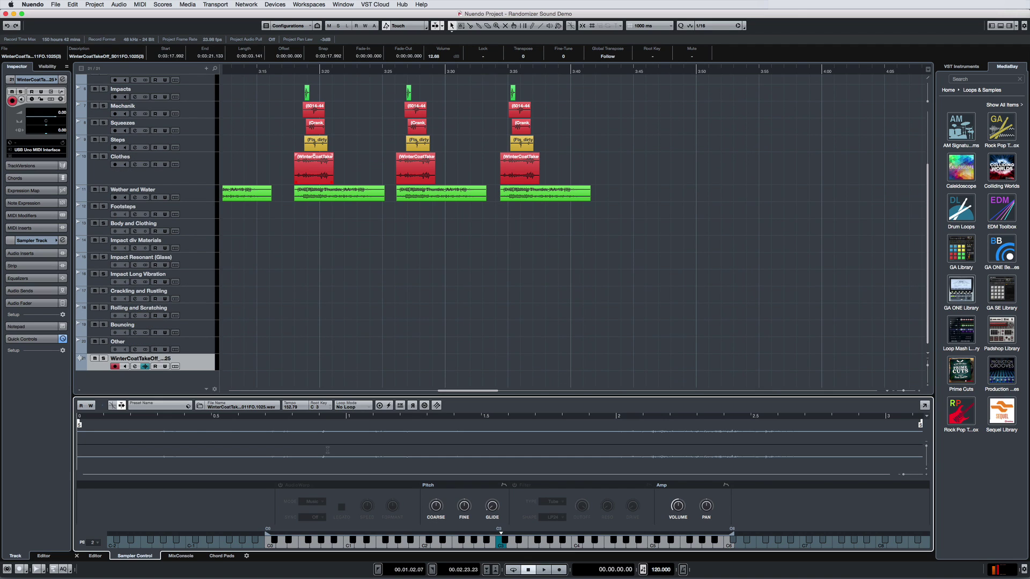
left_click(960, 167)
left_click_drag(974, 269, 477, 450)
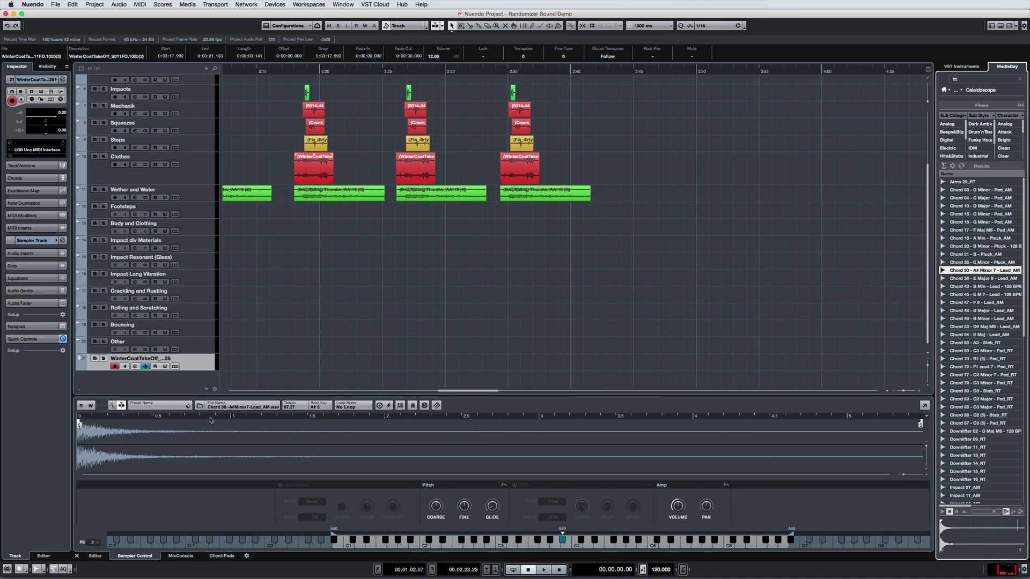
Import Ocean.wav from the nature folder into the sampler and turn off automation read/write
left_click(199, 406)
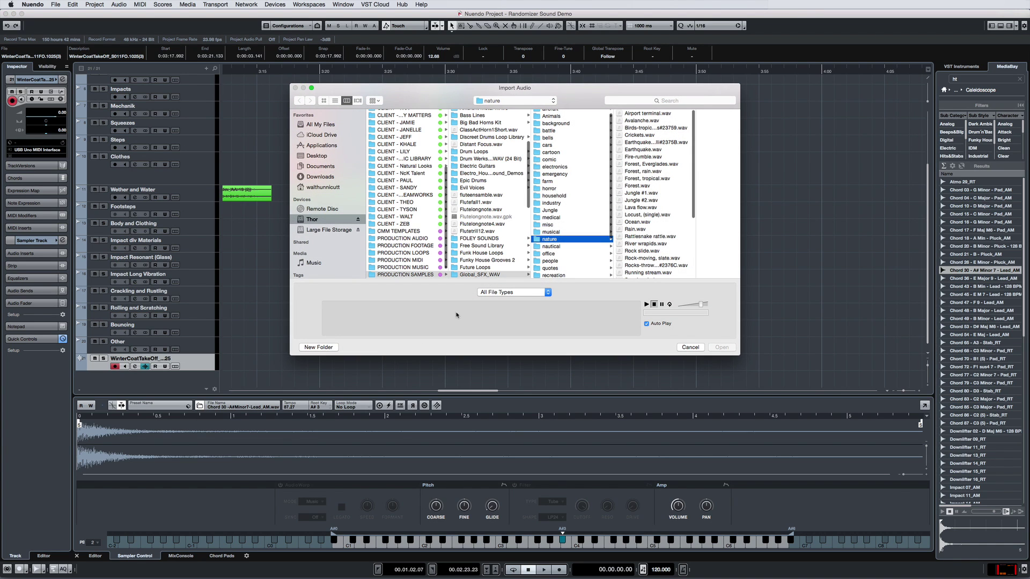
left_click(649, 223)
left_click(722, 347)
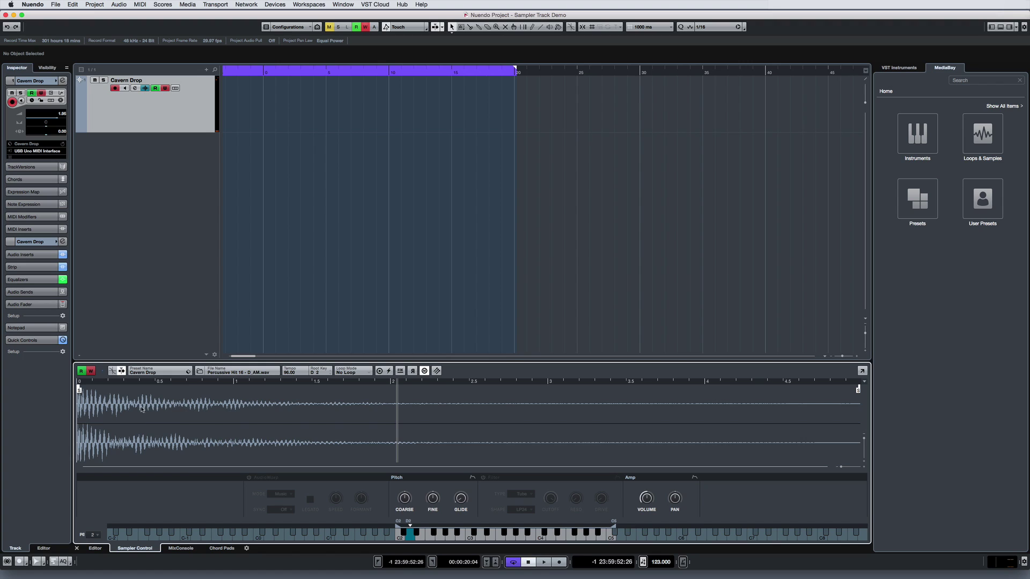
left_click(81, 371)
Raise the root key to G# 2 and loop Continuously with the loop start near 0.5
scroll(330, 372, "up", 1)
scroll(331, 373, "up", 1)
left_click(352, 372)
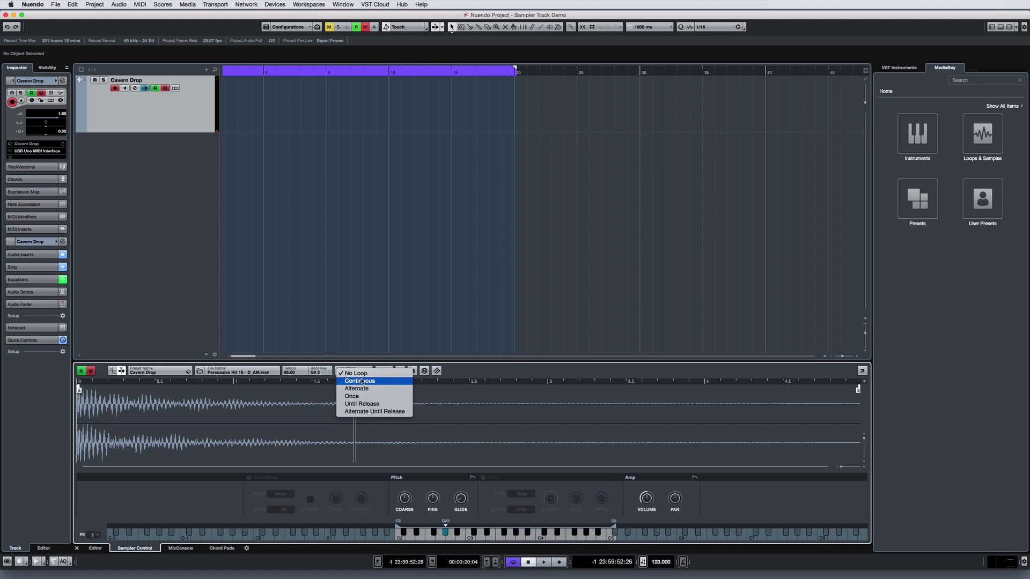
left_click(354, 382)
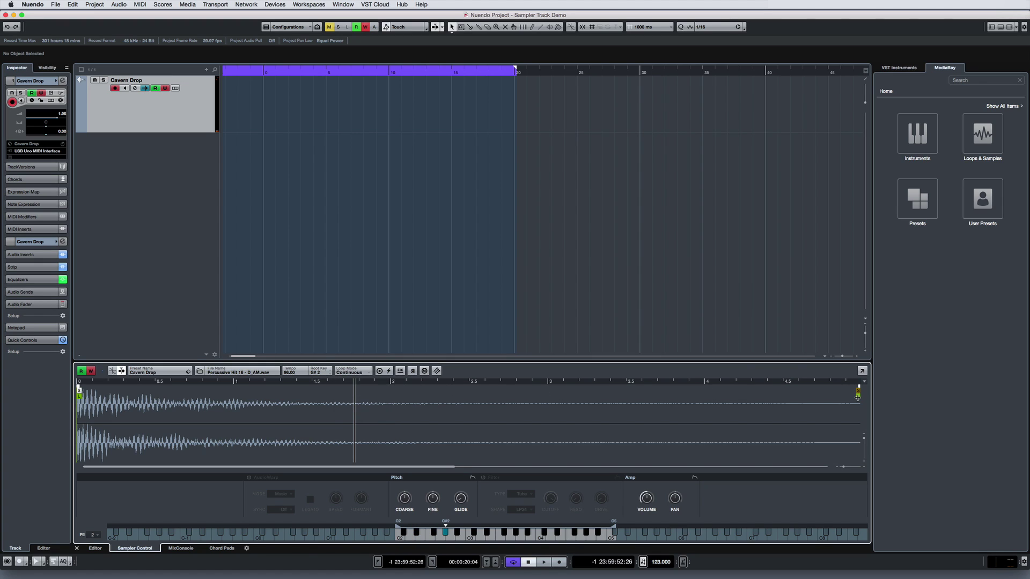
left_click_drag(858, 396, 163, 395)
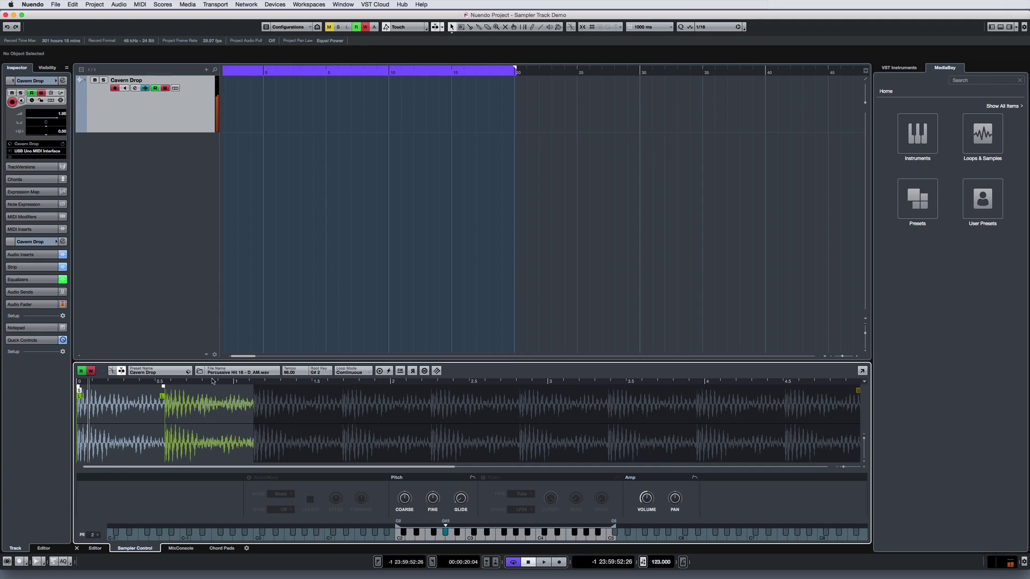
Audition the Alternate loop mode, then set Loop Mode back to No Loop
left_click(354, 372)
left_click(358, 381)
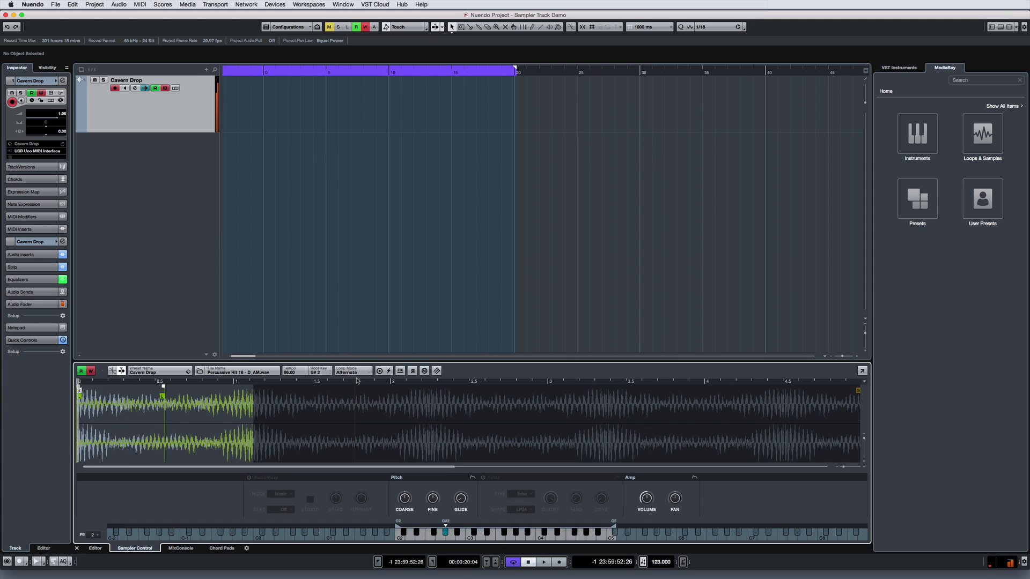
left_click(357, 376)
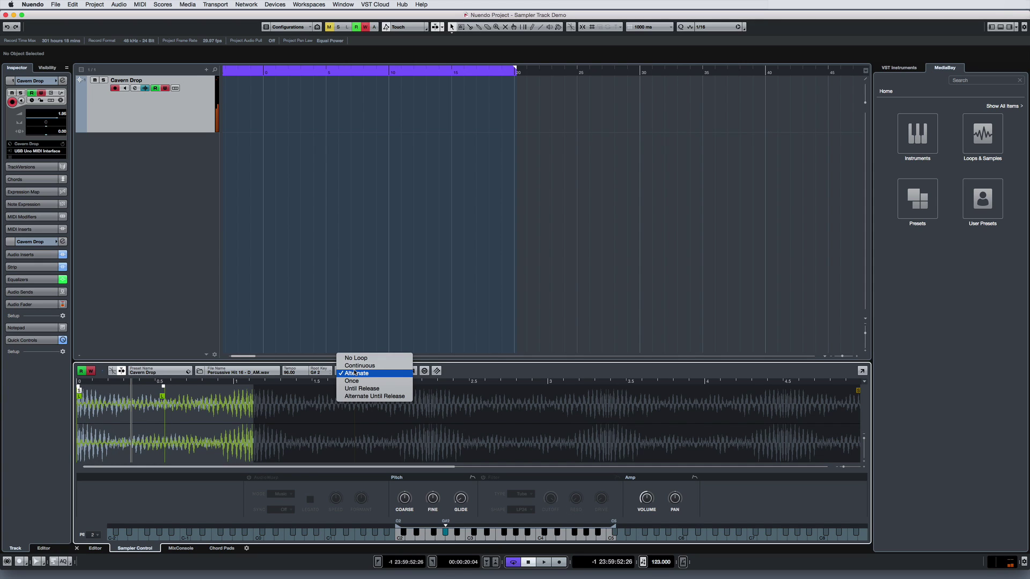
left_click(360, 358)
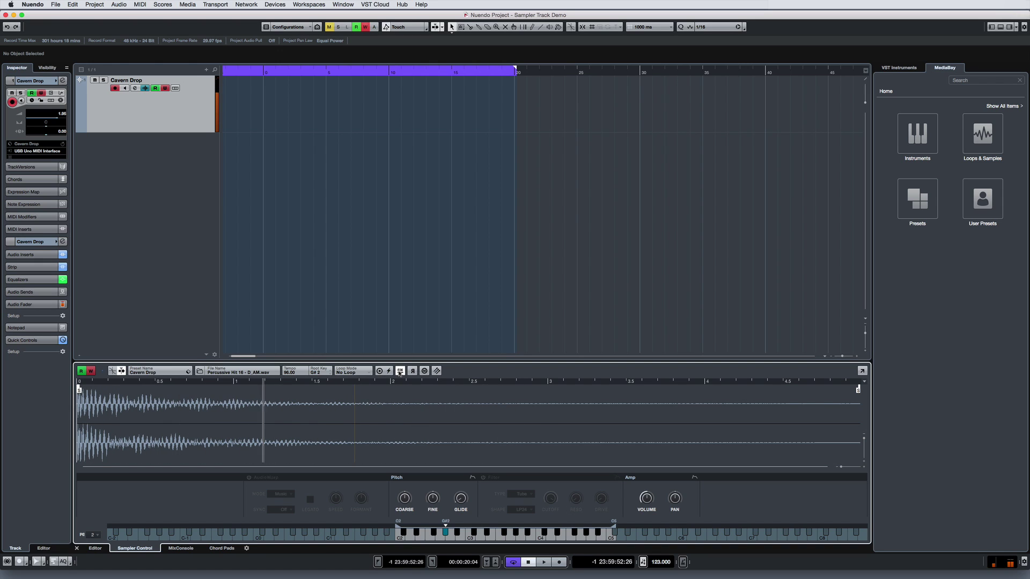
Play the sample reversed, return it to forward, and bring up its transfer options
left_click(412, 370)
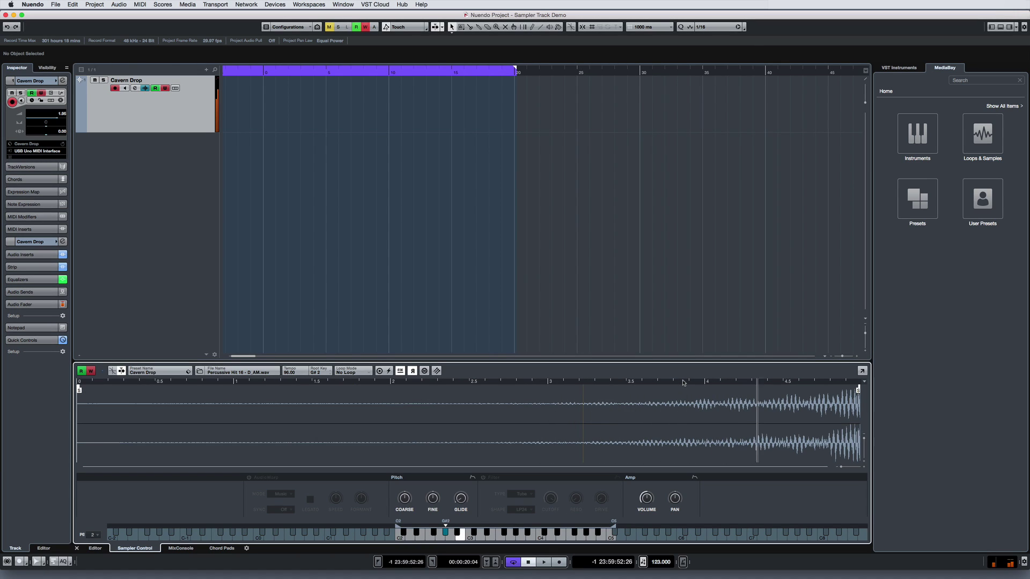
left_click(412, 370)
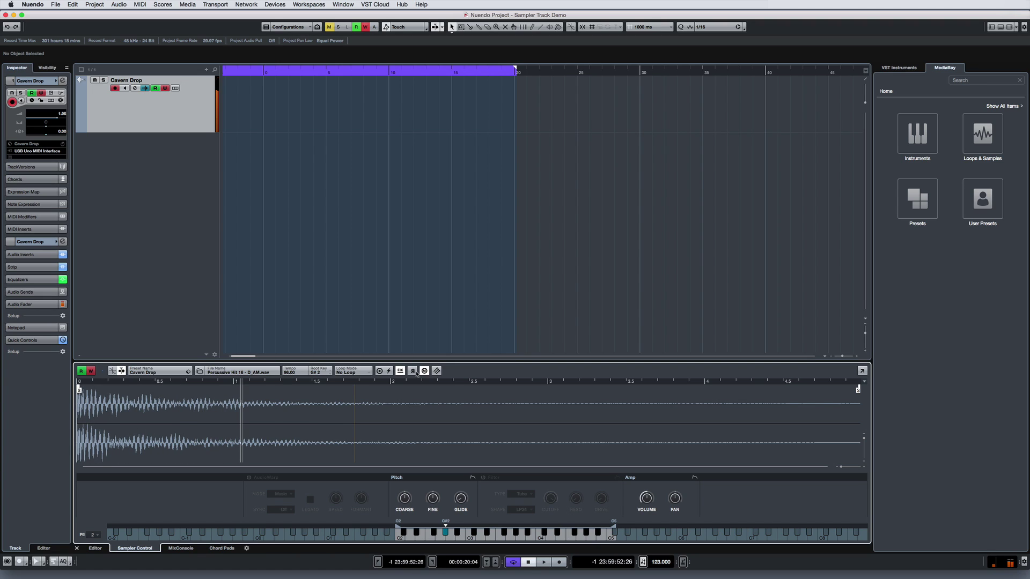
left_click(438, 371)
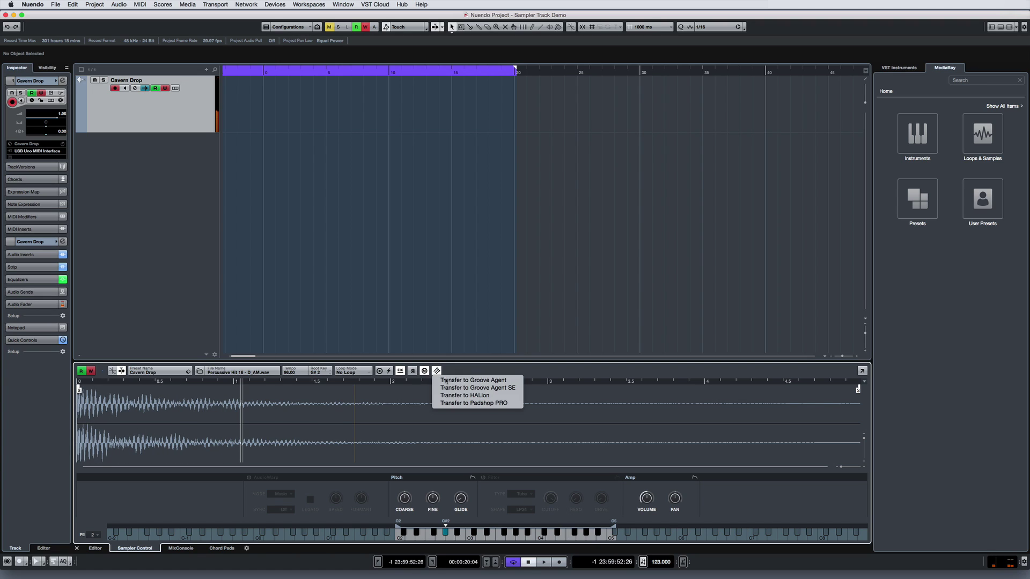
Transfer Cavern Drop to a new Groove Agent SE track, audition pad G#2, then close it
left_click(449, 388)
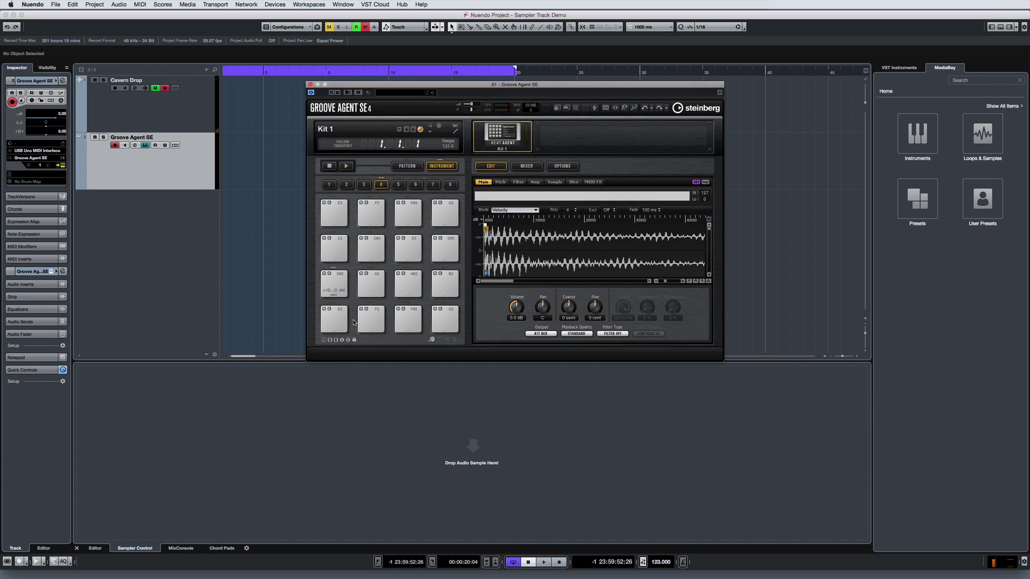
left_click(336, 286)
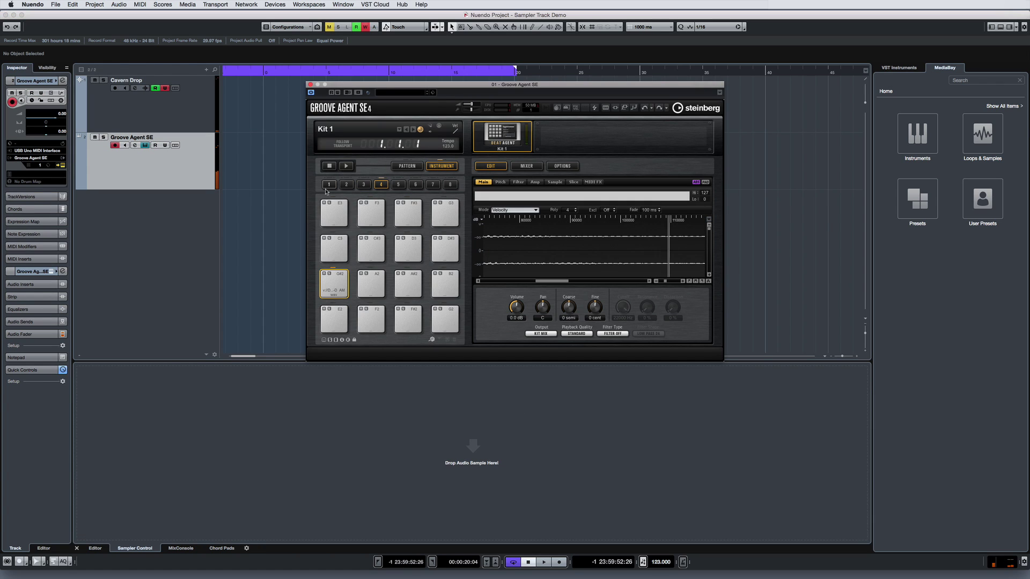
left_click(309, 84)
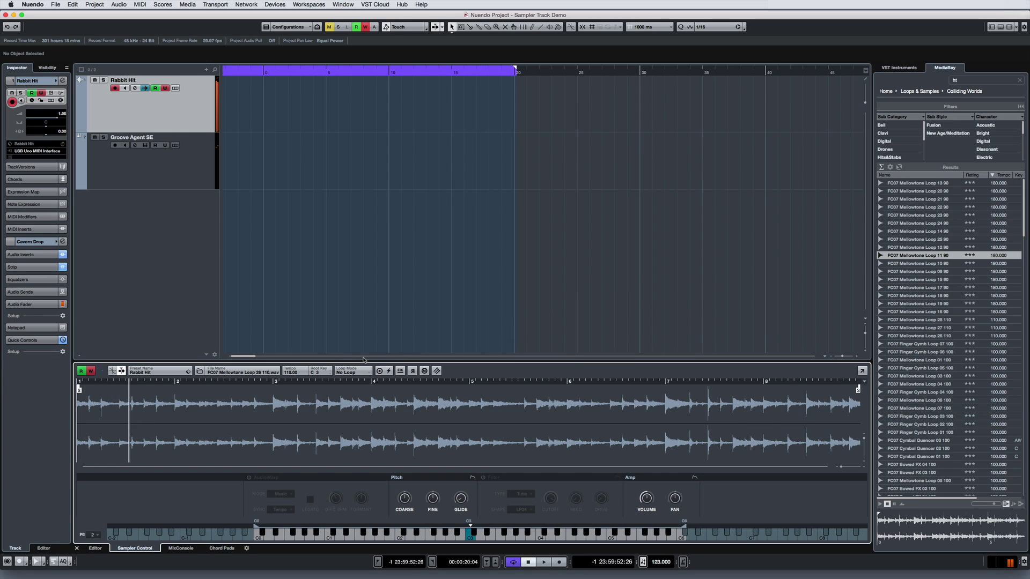
left_click(357, 373)
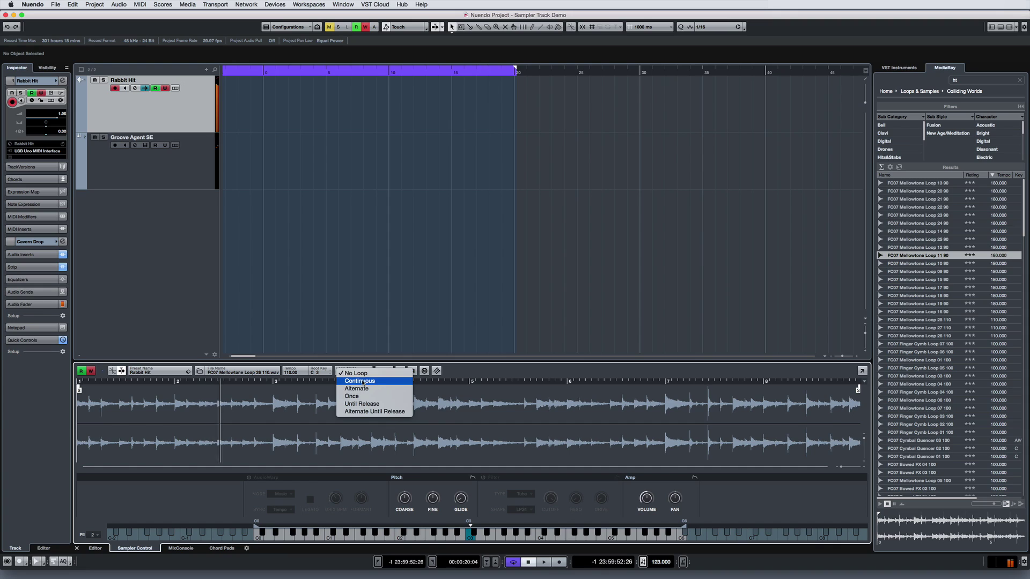
left_click(361, 381)
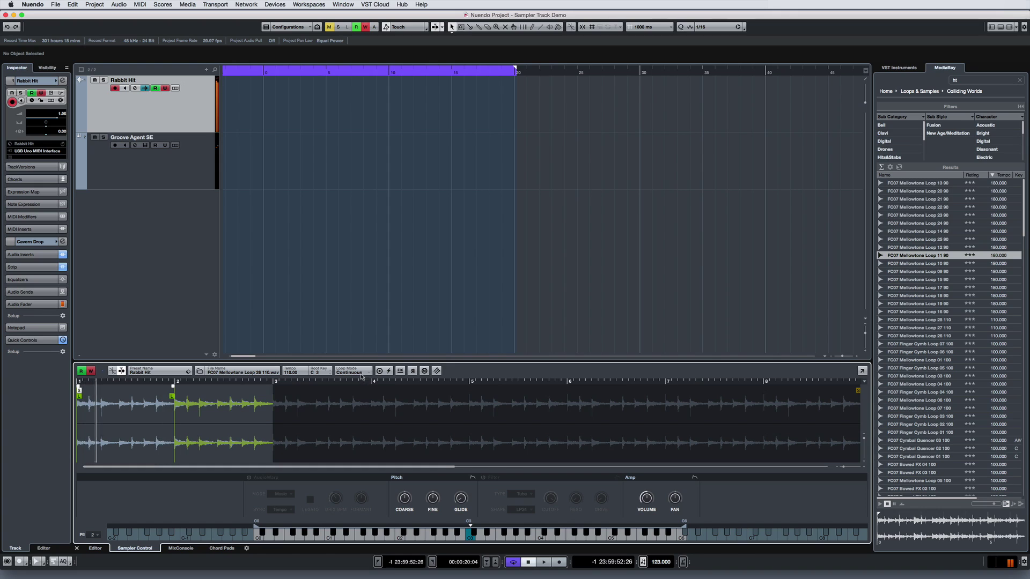
left_click(361, 377)
left_click(360, 379)
scroll(362, 380, "down", 1)
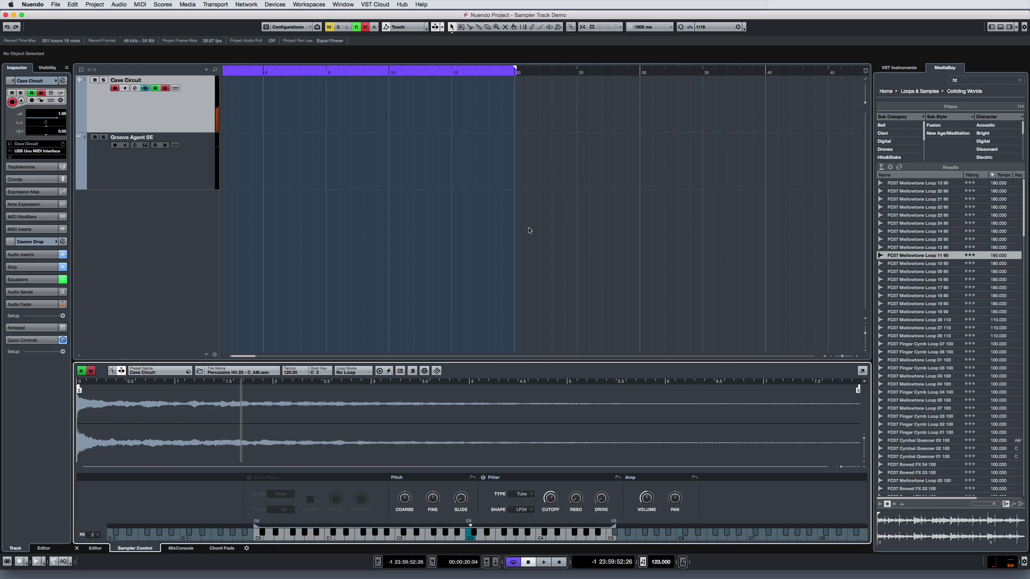
Switch on the AudioWarp and Filter modules
left_click(249, 477)
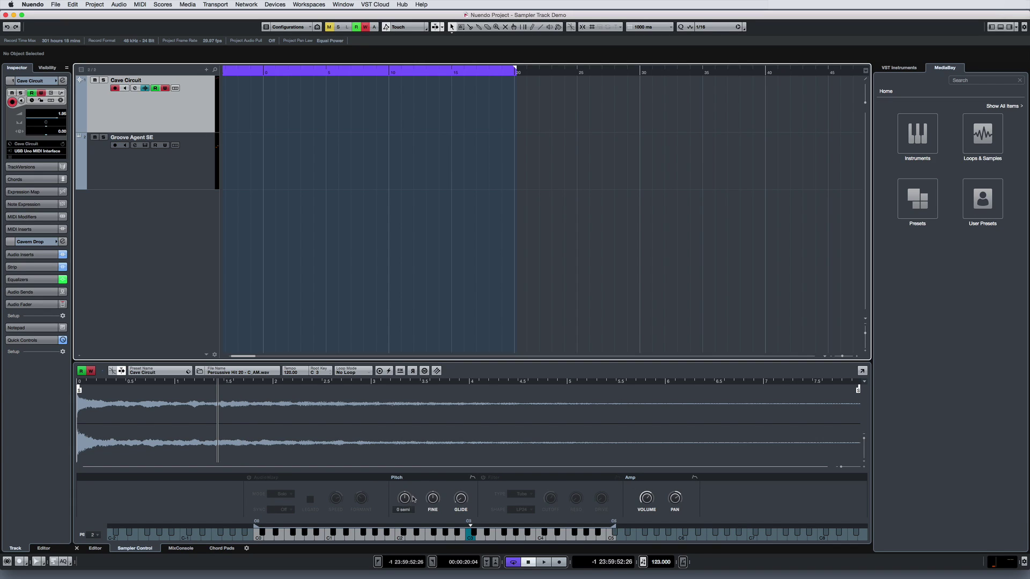
left_click(248, 478)
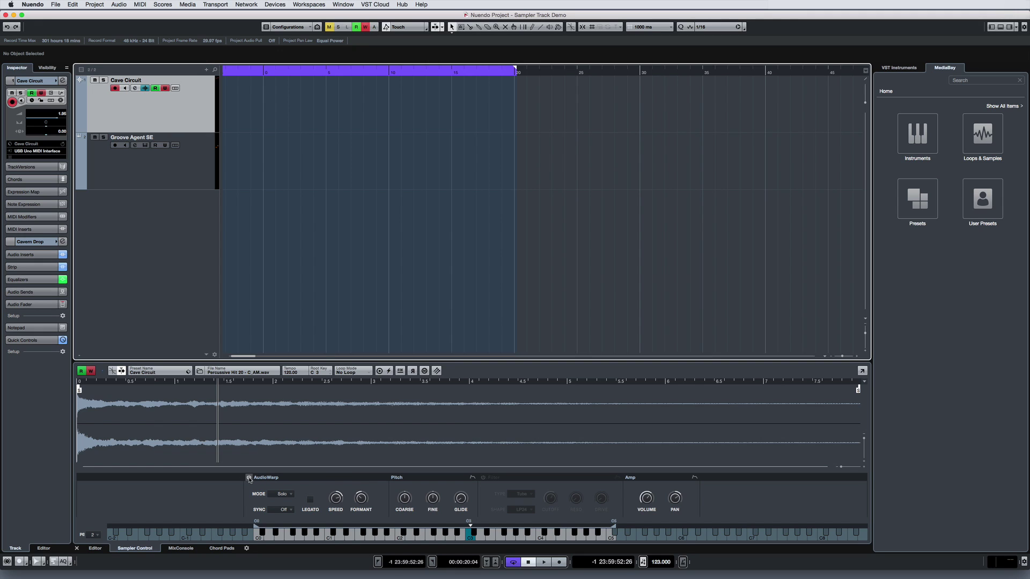
left_click(483, 477)
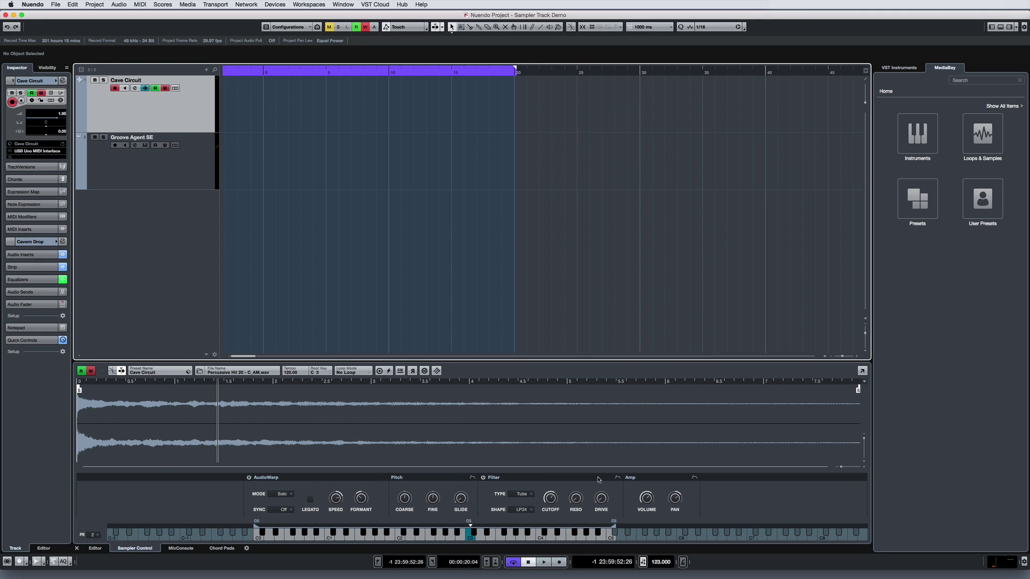
View the amp, filter and pitch envelopes in turn, ending on the amp envelope
left_click(695, 477)
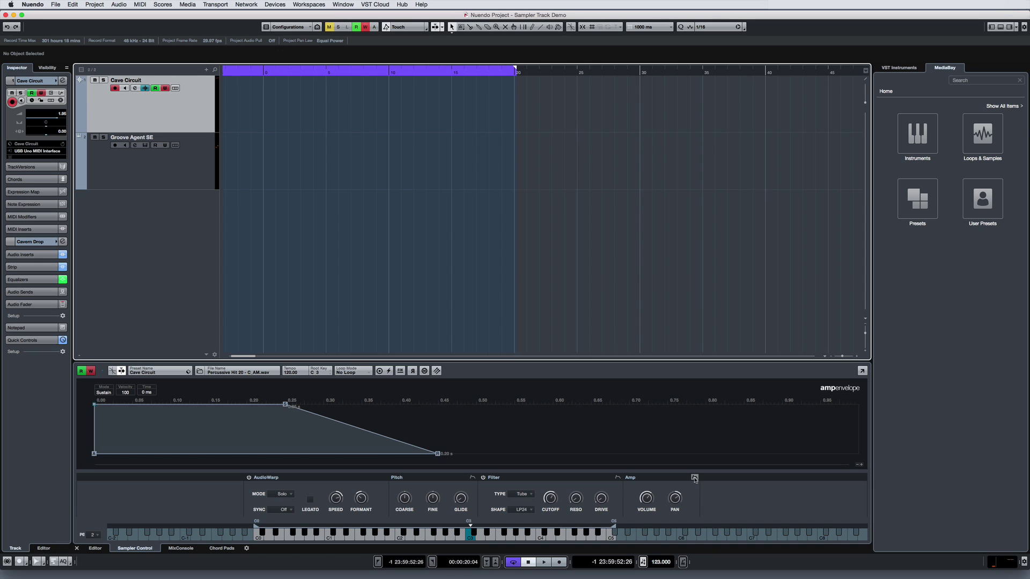
left_click(618, 477)
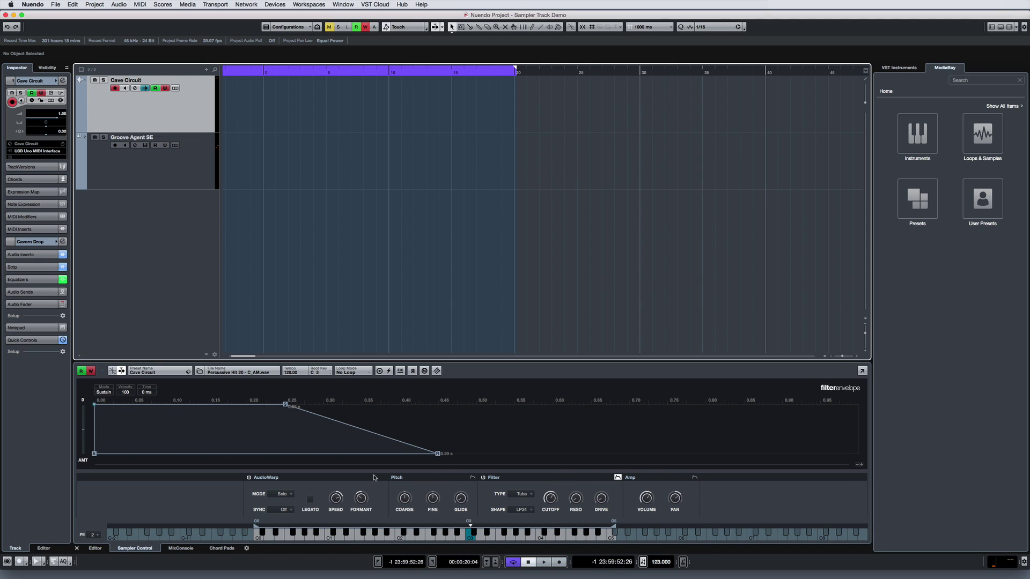
left_click(472, 477)
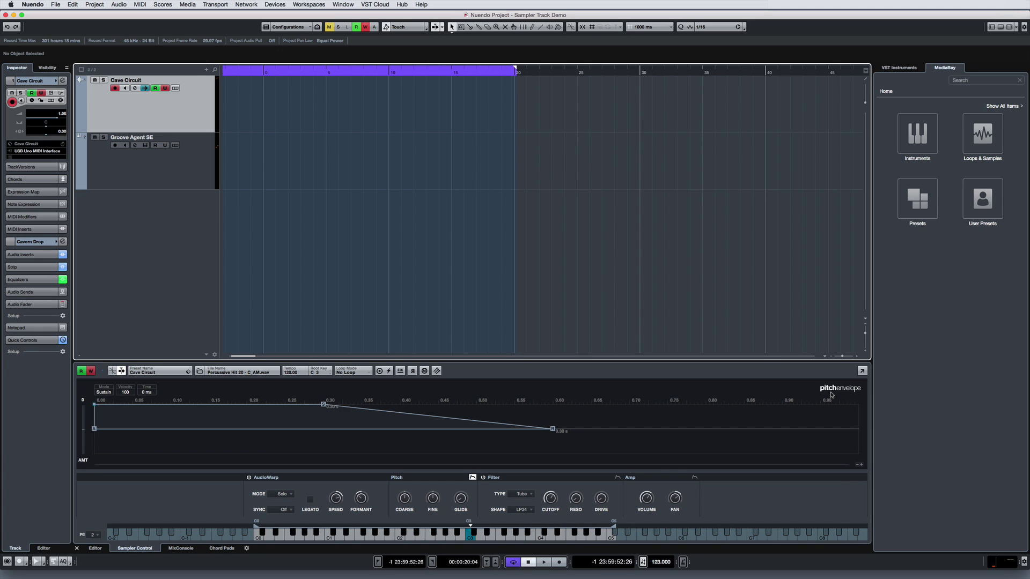
left_click(618, 478)
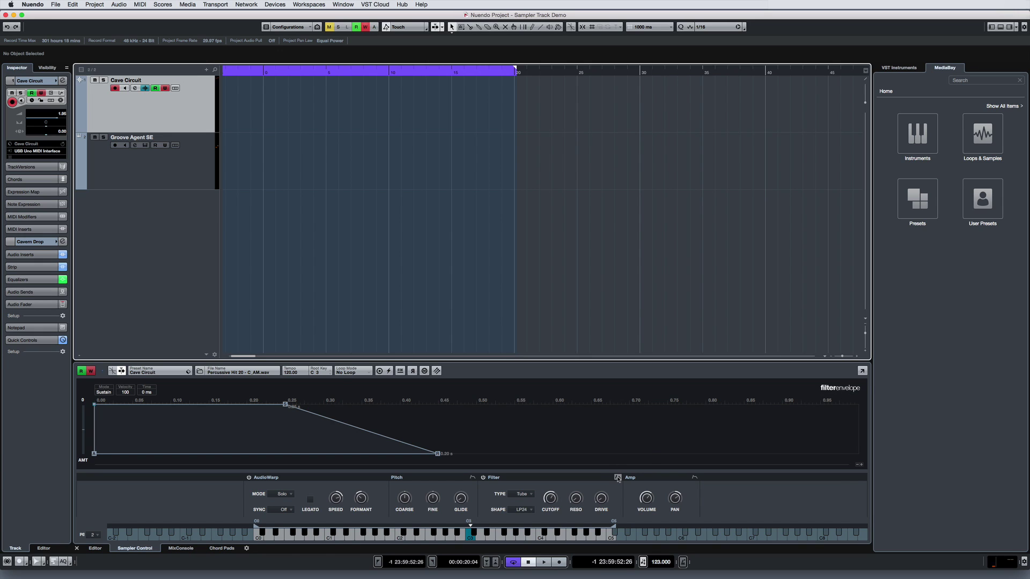
left_click(695, 477)
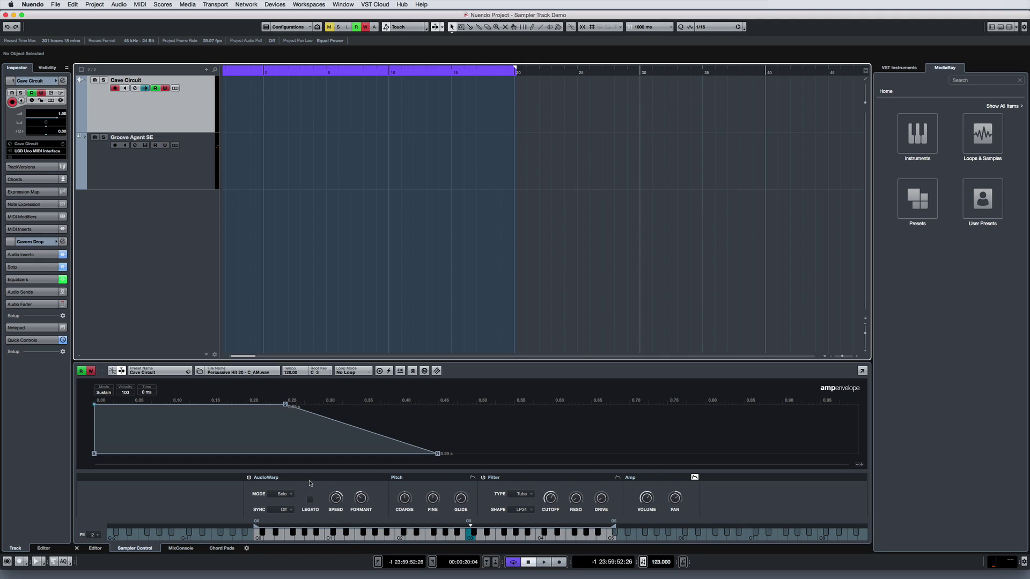
Try AudioWarp Music mode and the sync options, then keep Solo mode with sync off
left_click(296, 497)
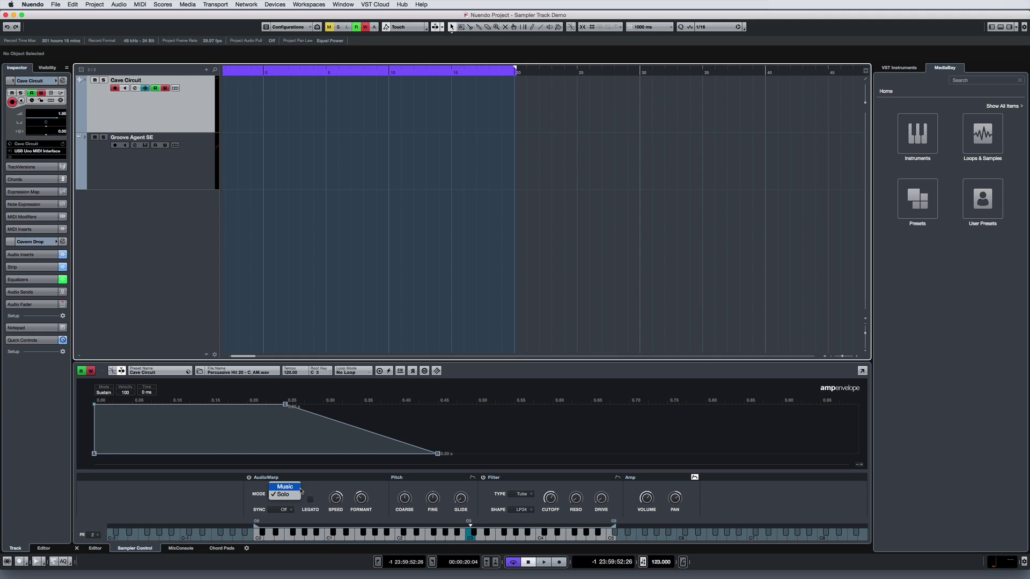
left_click(300, 491)
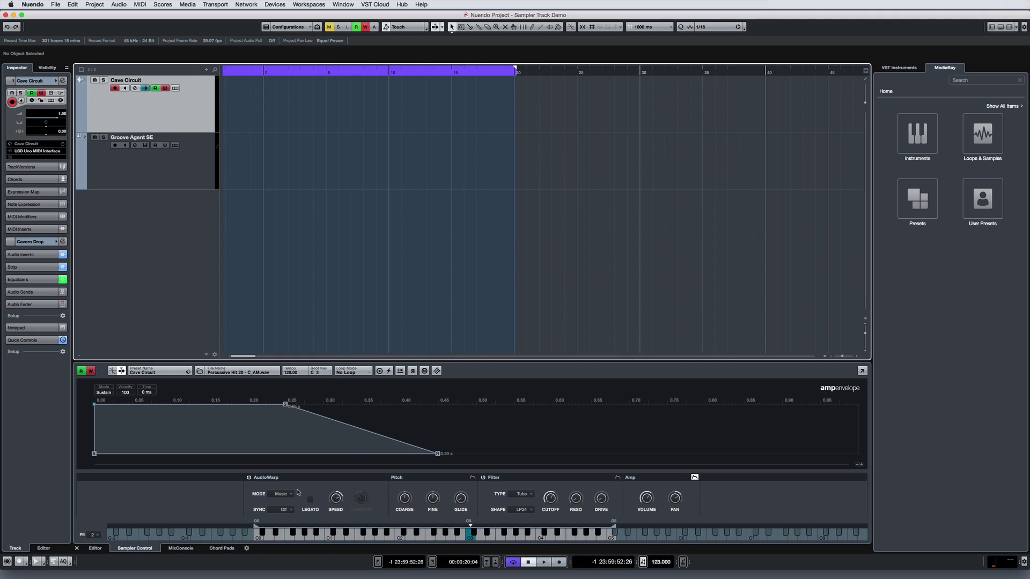
left_click(287, 513)
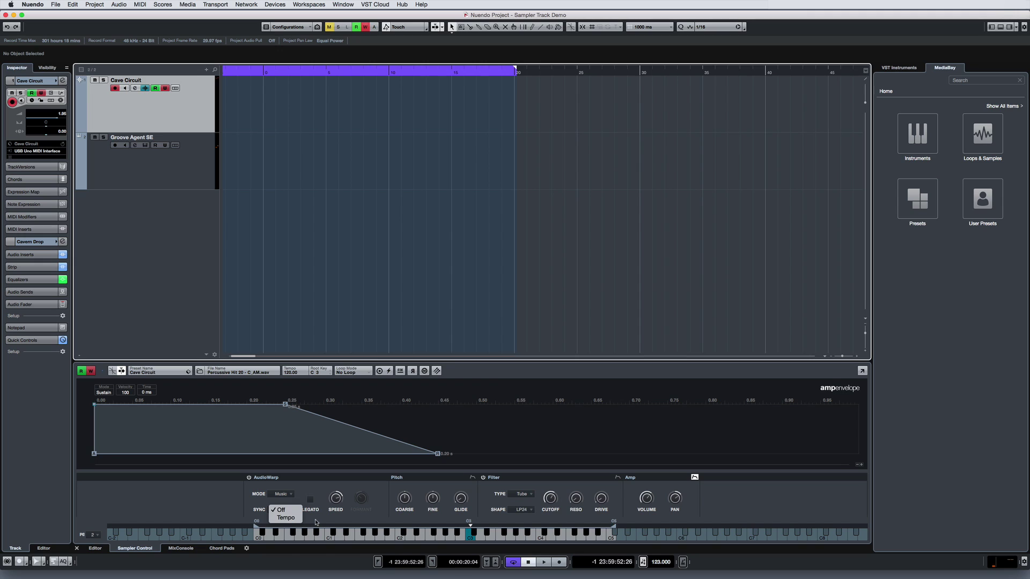
left_click(308, 494)
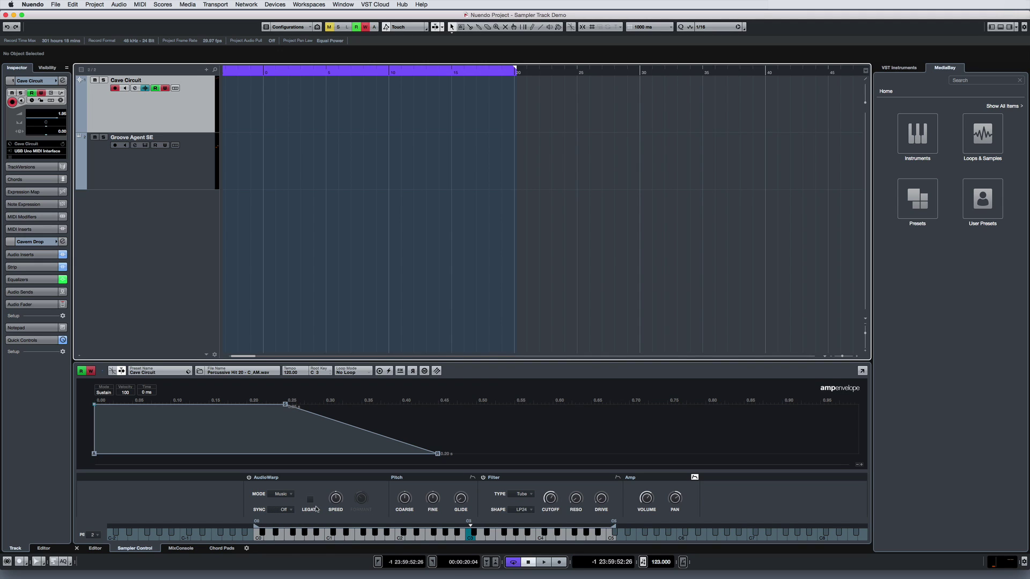
left_click(296, 498)
left_click(283, 493)
Tune the sample to -2 semitones with fine adjustment, keeping the Tube LP24 filter
left_click_drag(365, 486, 405, 505)
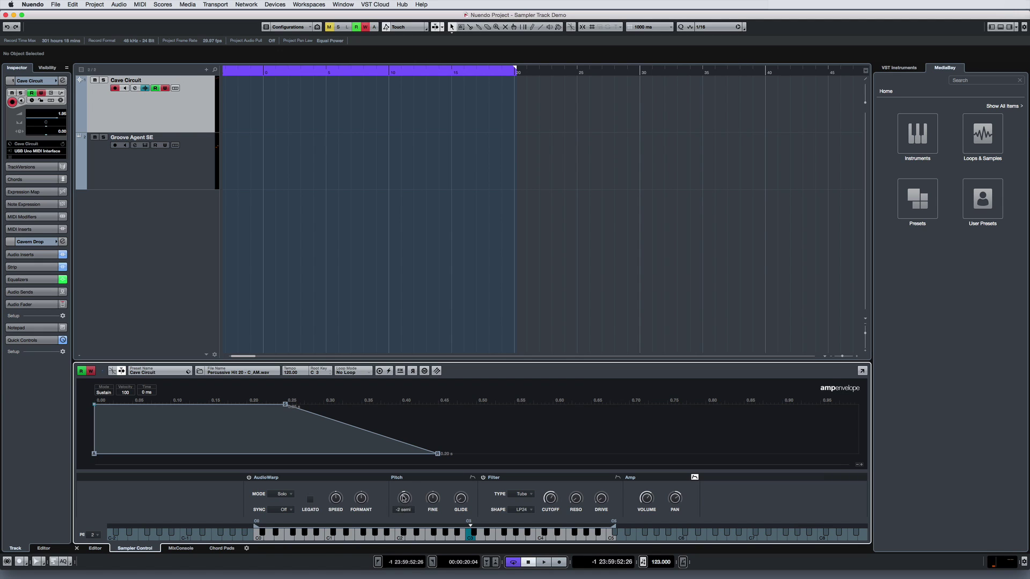
left_click_drag(432, 497, 460, 497)
left_click(533, 495)
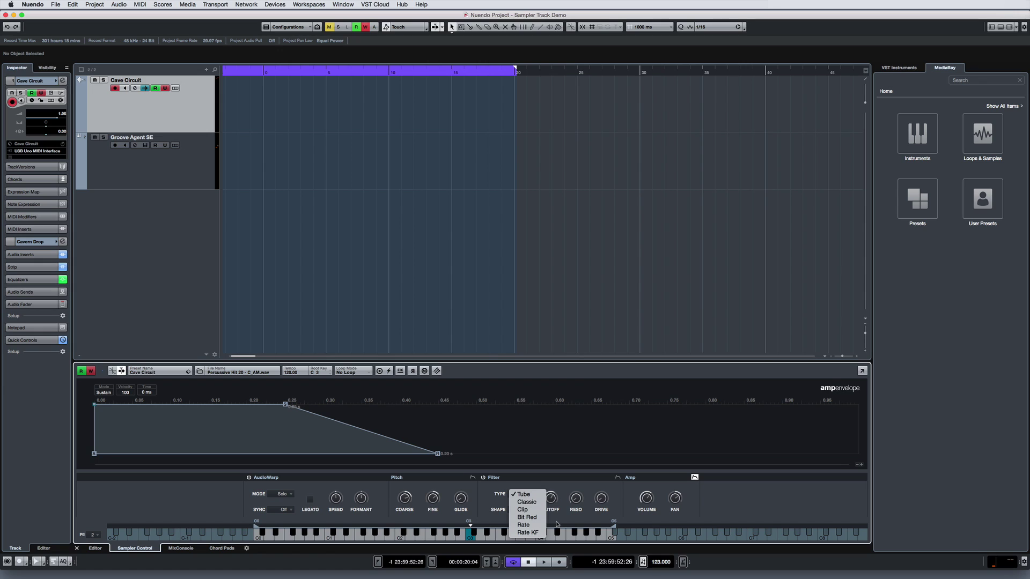
key("Escape")
left_click(526, 510)
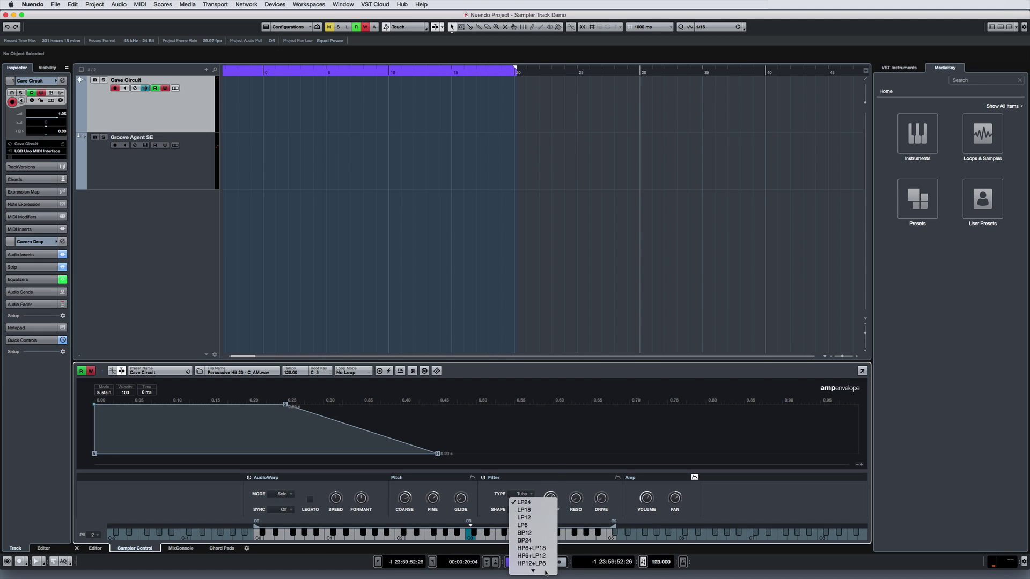
mouse_move(546, 573)
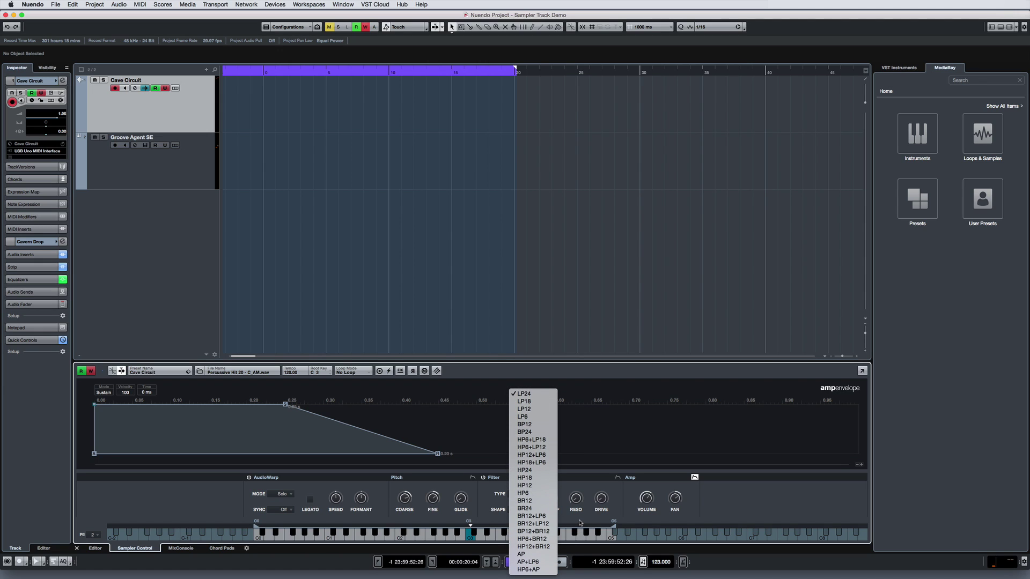
key("Escape")
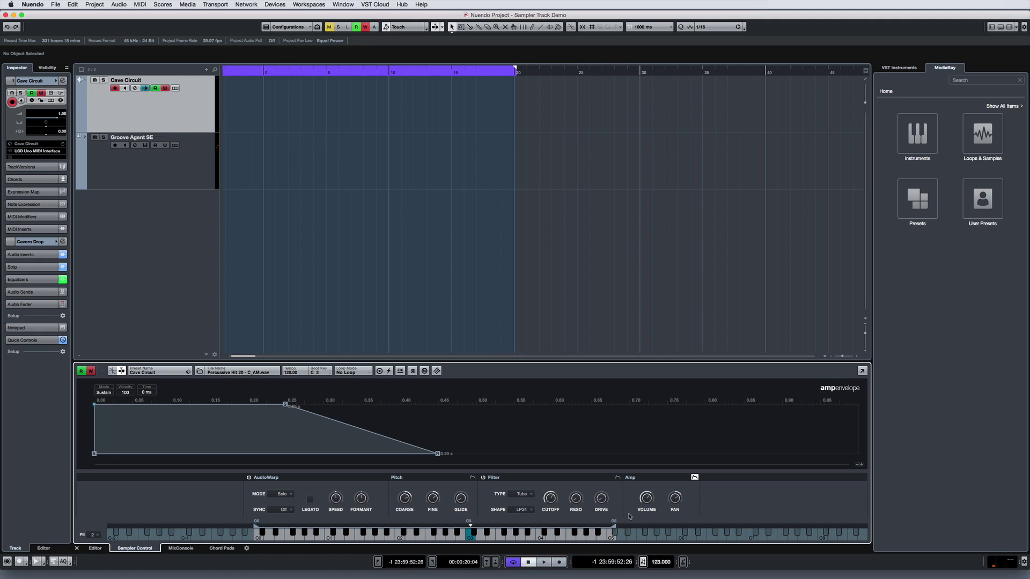
Lower the sampler volume to -10.9 dB and bring the pan toward centre
mouse_move(647, 499)
left_click_drag(647, 499, 646, 520)
mouse_move(675, 501)
left_click_drag(672, 511, 672, 514)
Open the Caleidoscope library from Loops & Samples in the MediaBay
left_click(992, 127)
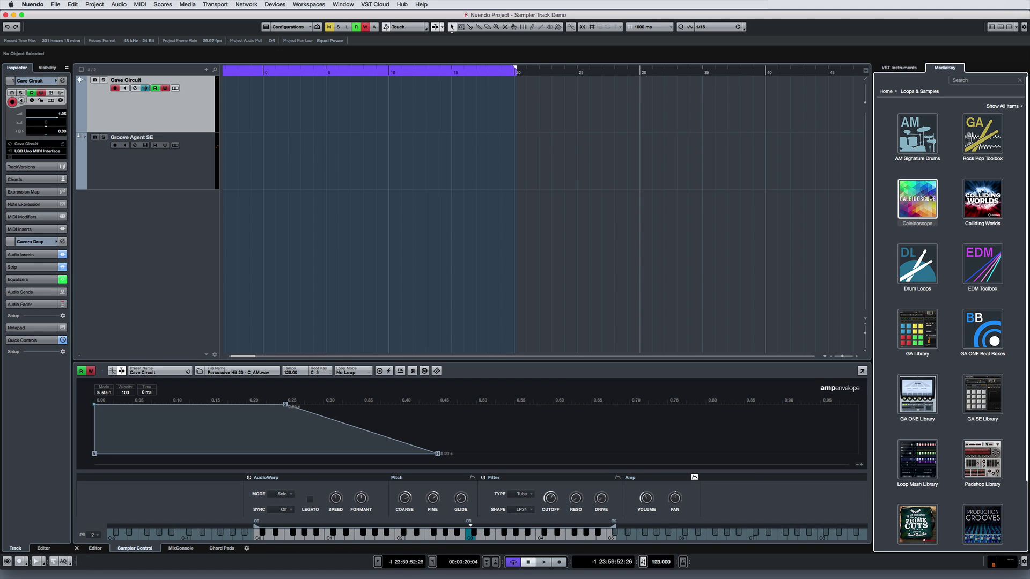
left_click(929, 214)
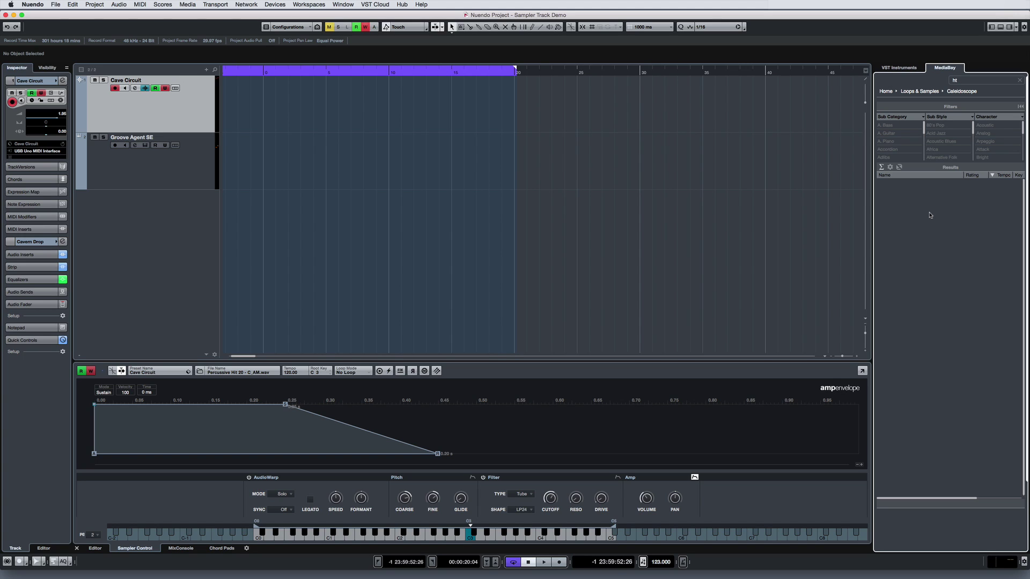